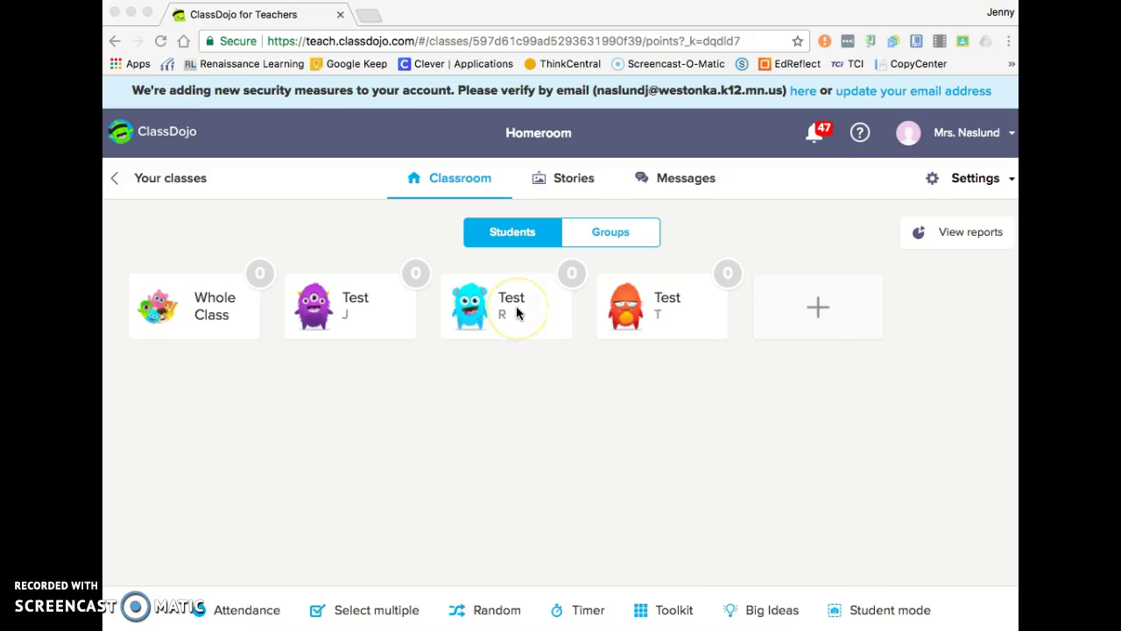
# Take attendance with student Test J marked absent and the other students present, and save it.
pyautogui.click(248, 610)
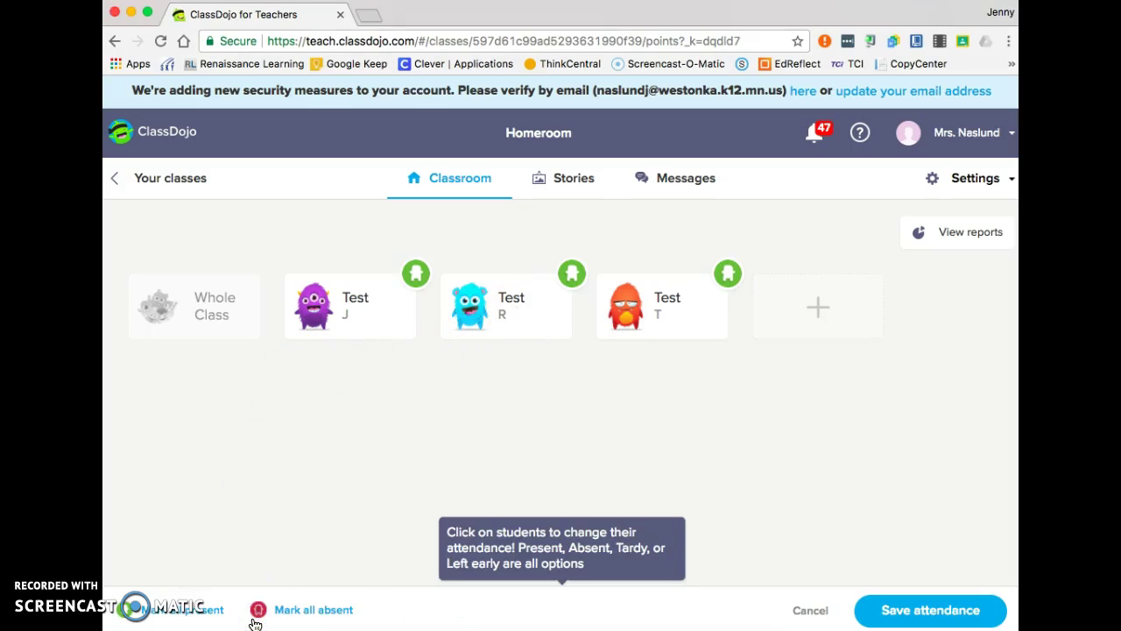
pyautogui.click(416, 273)
pyautogui.click(416, 274)
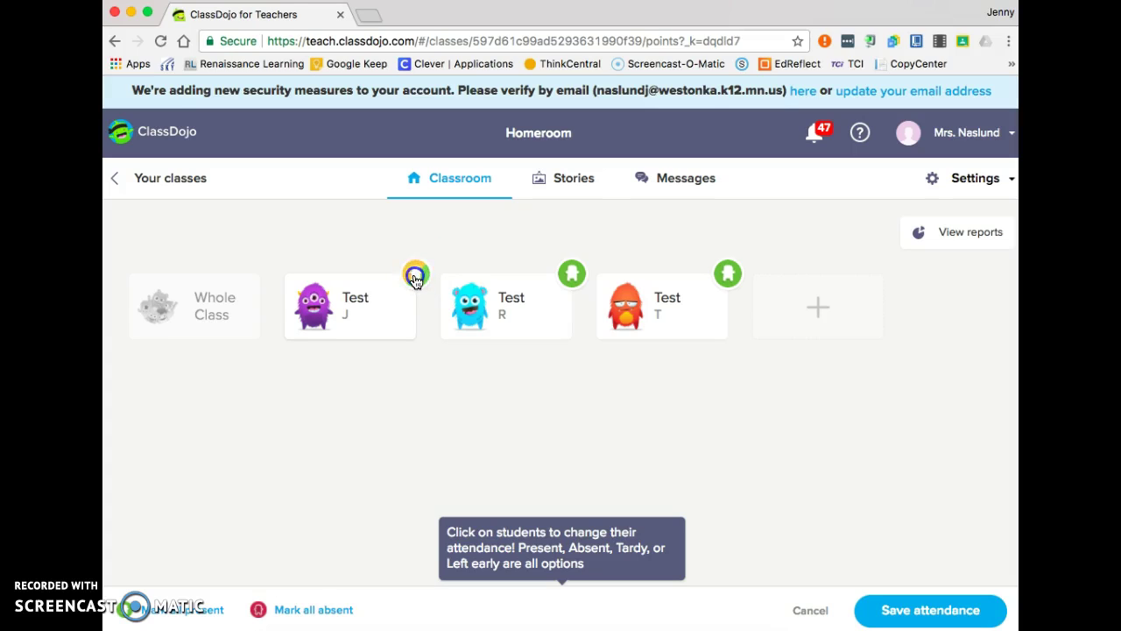
pyautogui.click(416, 276)
pyautogui.click(419, 282)
pyautogui.click(418, 280)
pyautogui.click(418, 284)
pyautogui.click(418, 284)
pyautogui.click(427, 411)
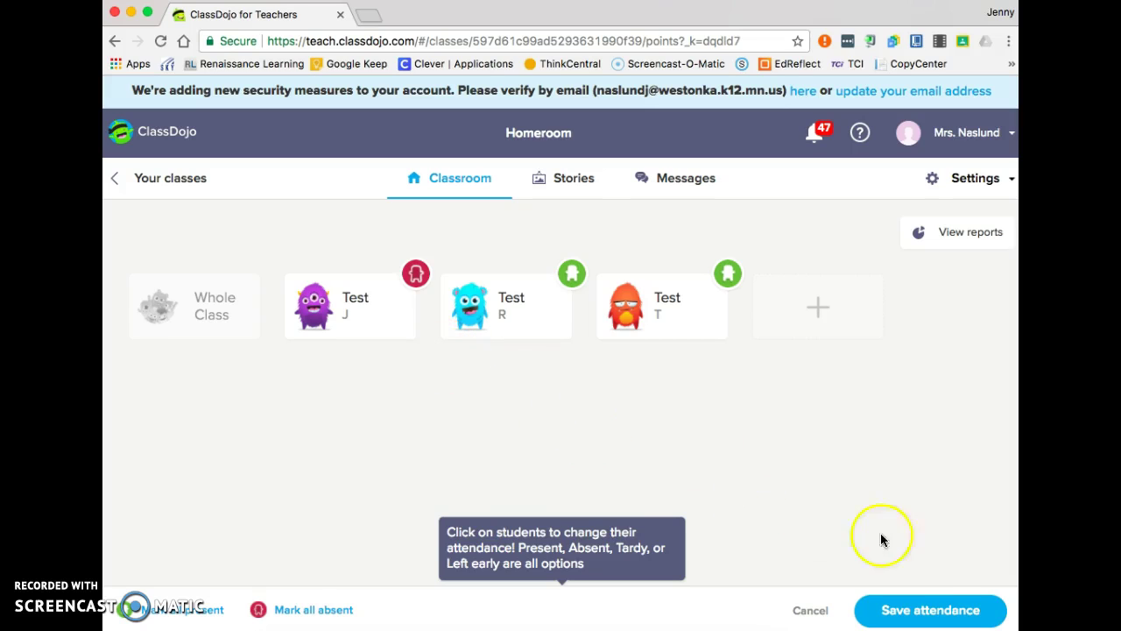
pyautogui.click(956, 619)
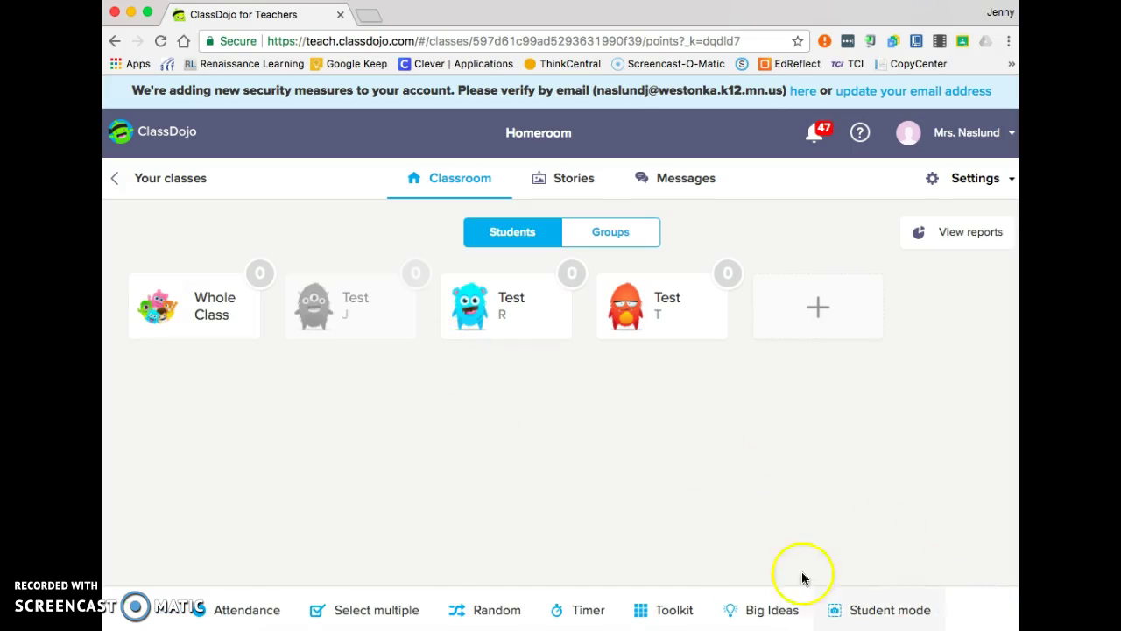
# Select students Test R and Test T together and give both a positive On task point.
pyautogui.click(400, 610)
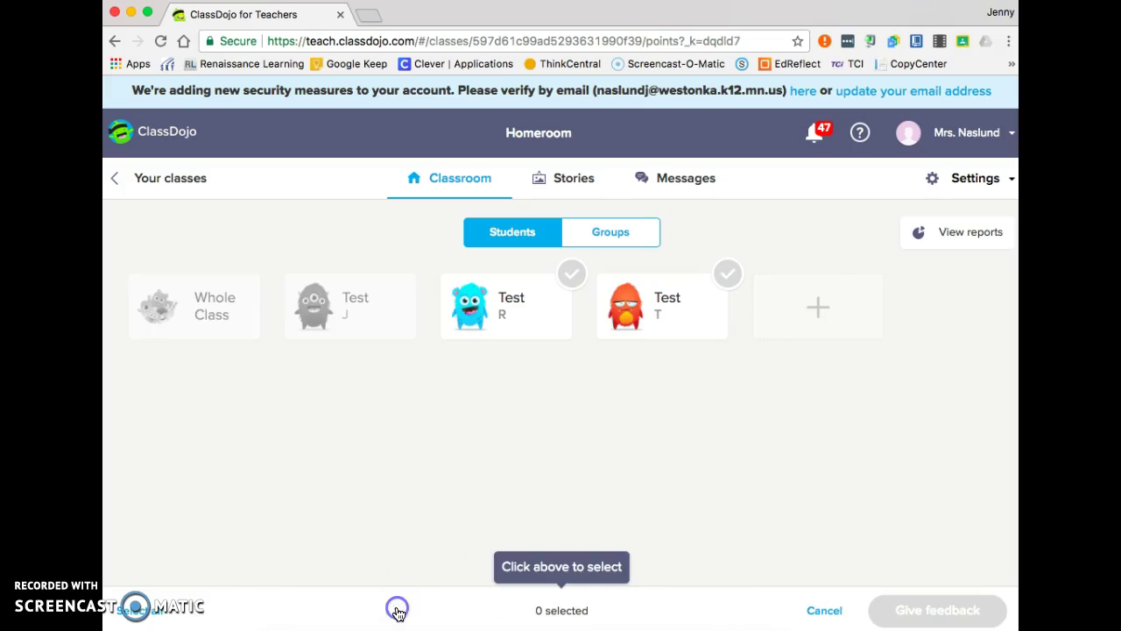
pyautogui.click(571, 273)
pyautogui.click(717, 275)
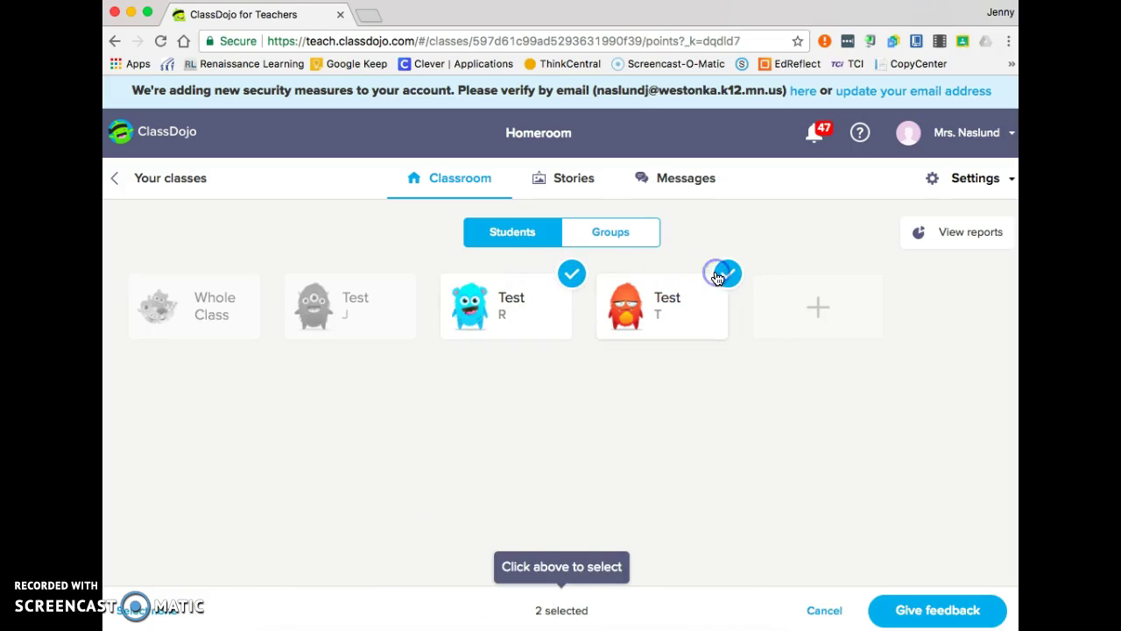
pyautogui.click(936, 607)
pyautogui.click(625, 351)
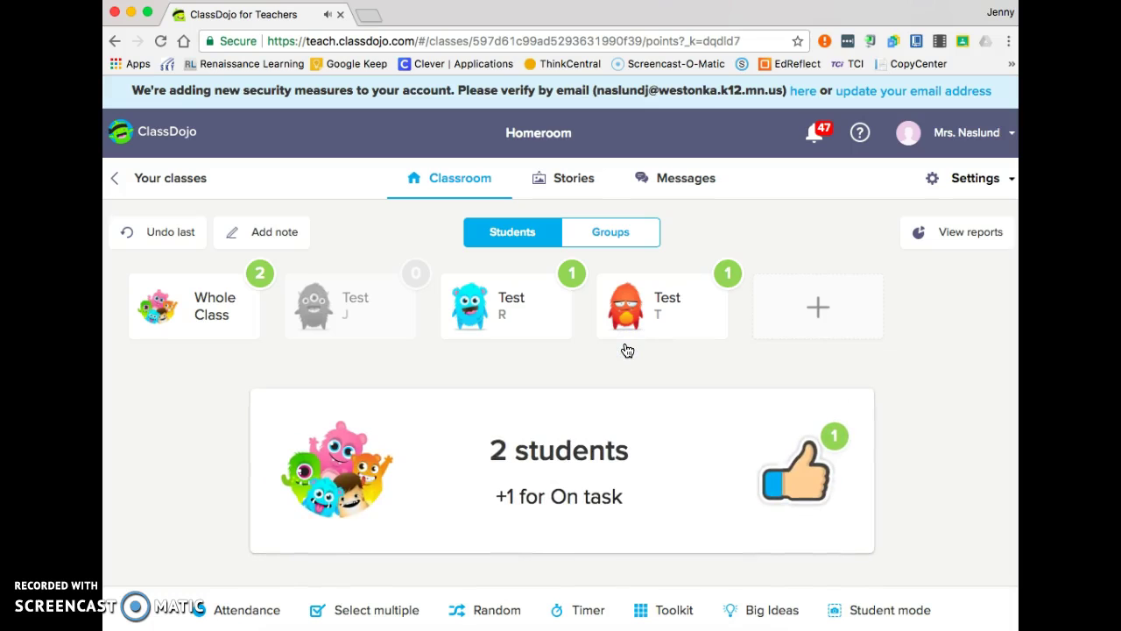
# Give student Test R the Missing Work feedback from the needs-work skills.
pyautogui.click(557, 342)
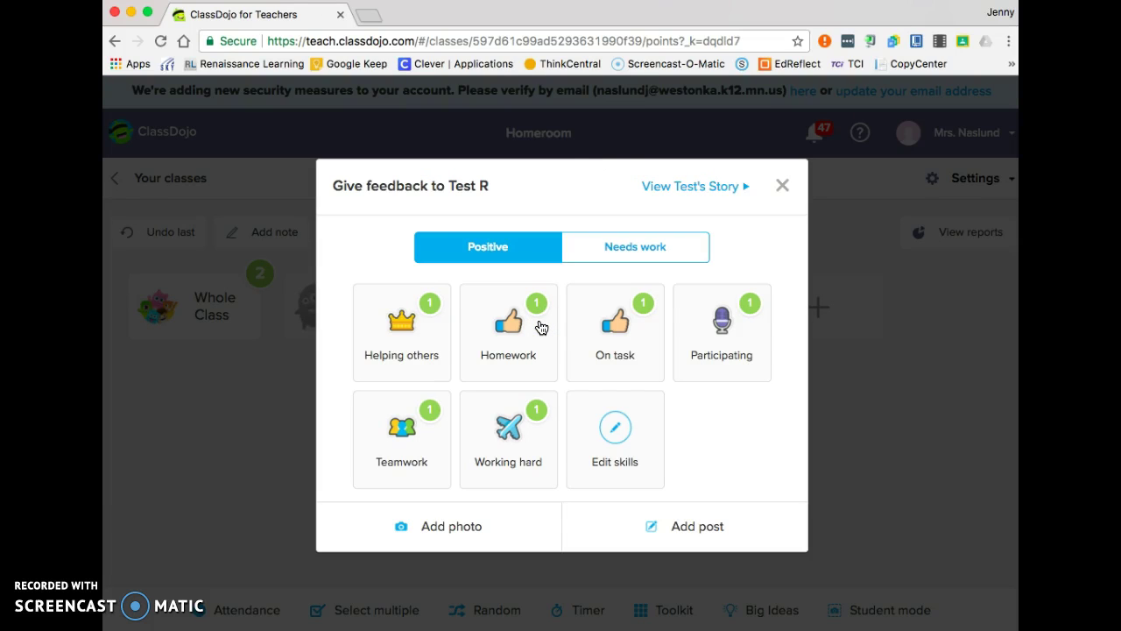
pyautogui.click(627, 246)
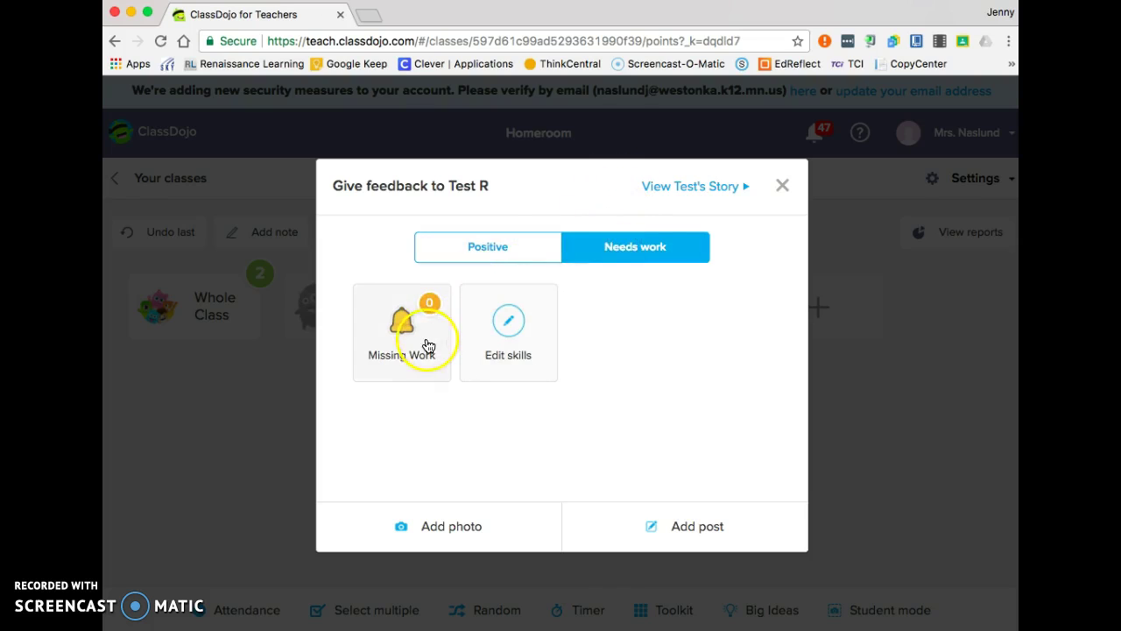
pyautogui.click(428, 346)
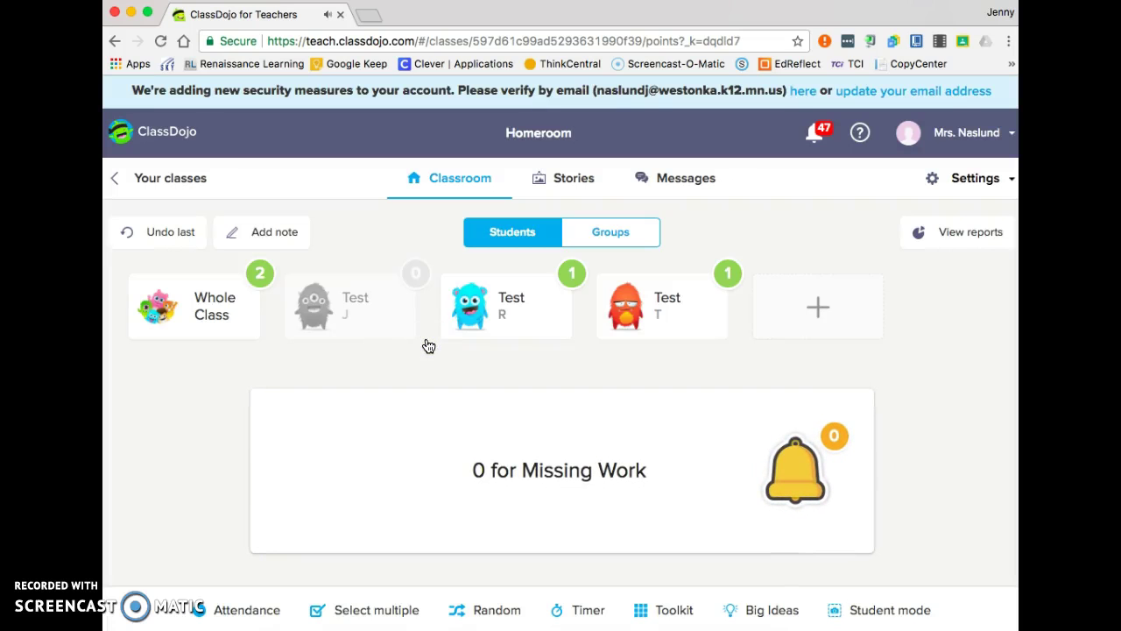
pyautogui.click(438, 368)
pyautogui.click(519, 379)
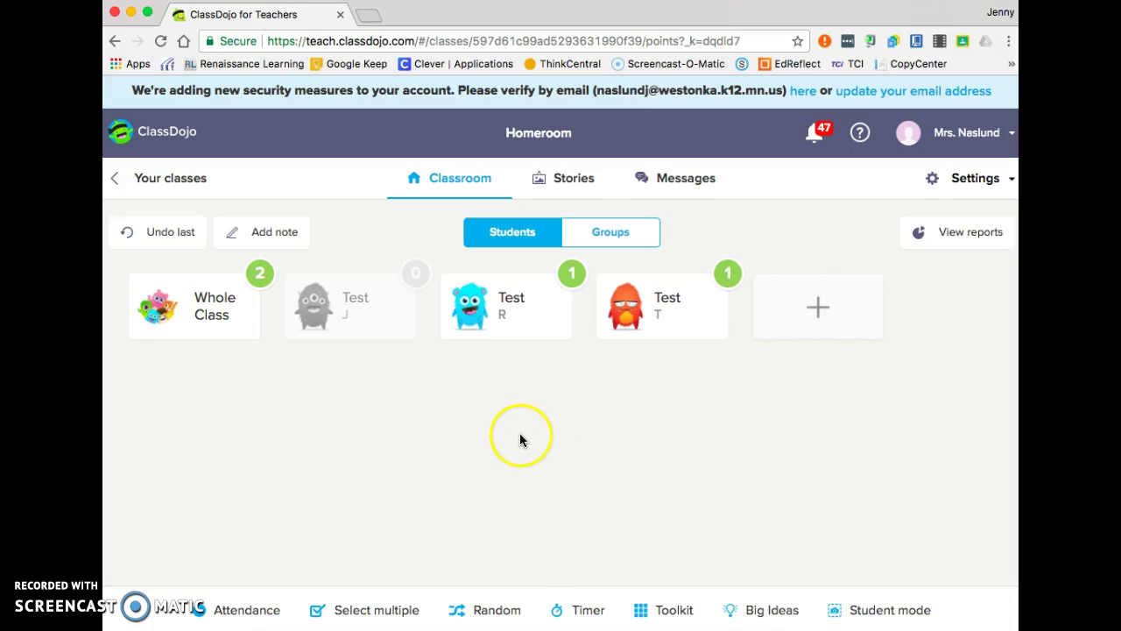
# Award a positive skill point to the whole class.
pyautogui.click(198, 311)
pyautogui.click(419, 335)
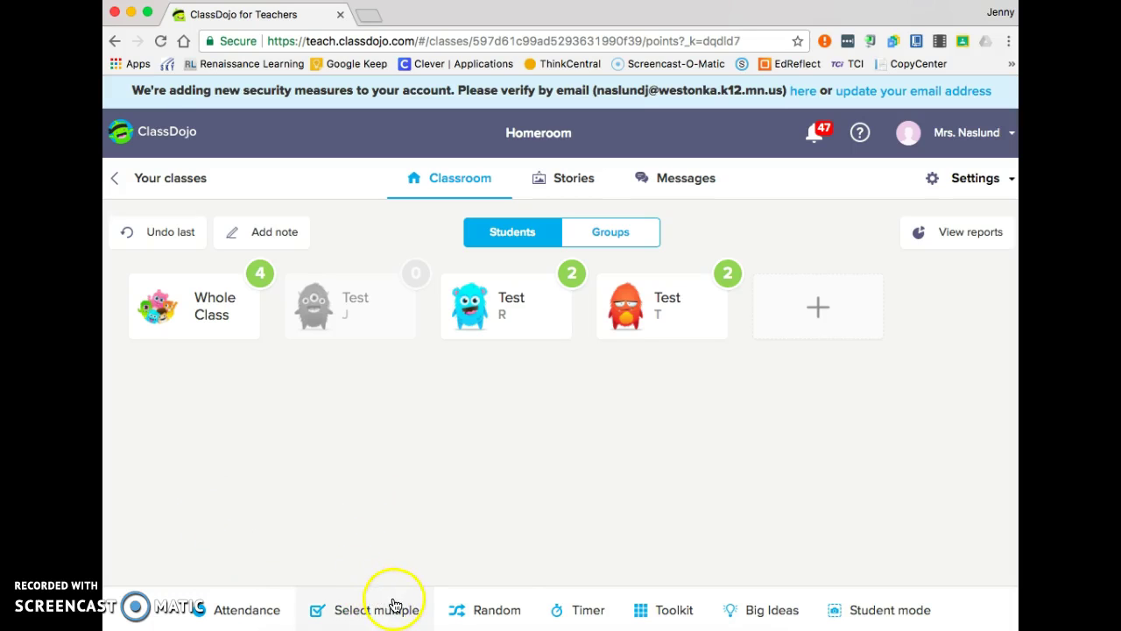
# Pick a random student and view the feedback options for that student without awarding anything.
pyautogui.click(508, 615)
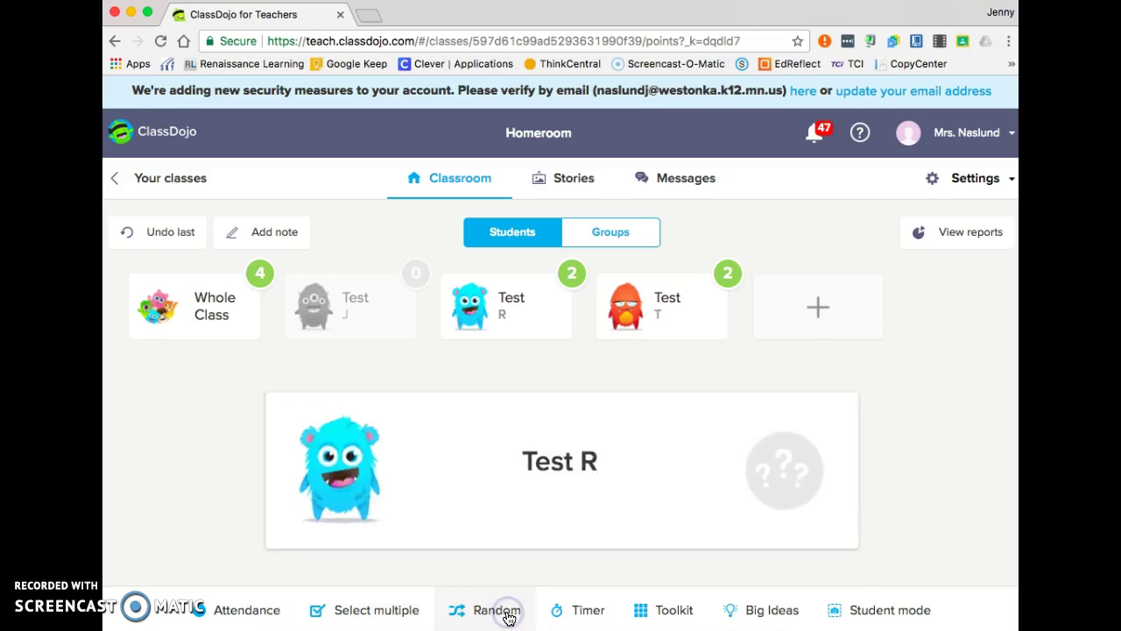
pyautogui.click(672, 439)
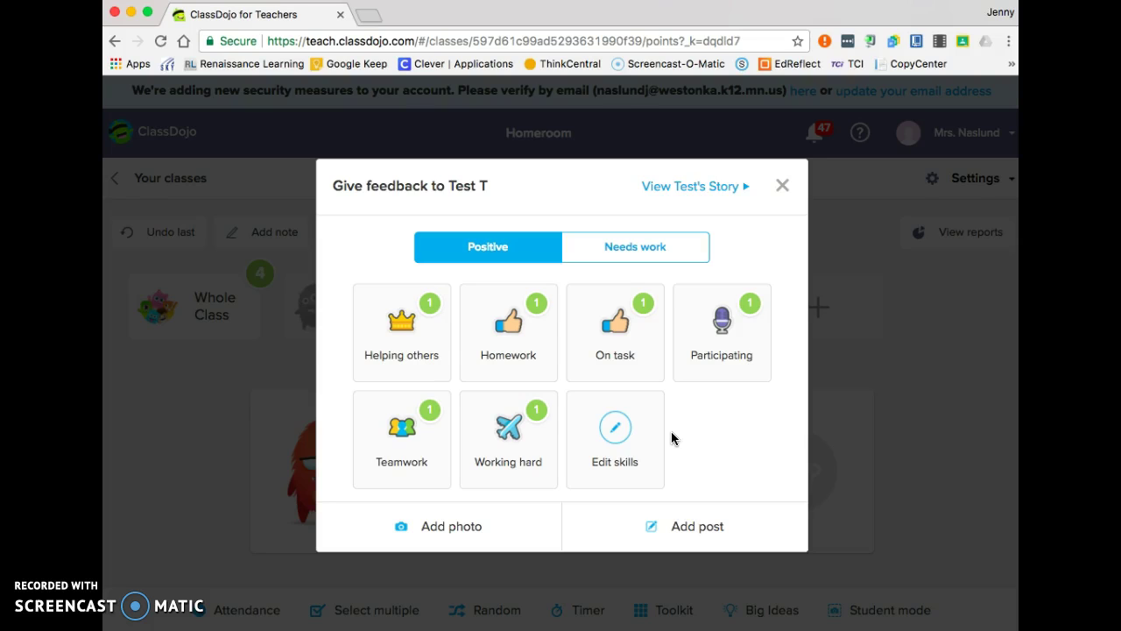
pyautogui.click(781, 187)
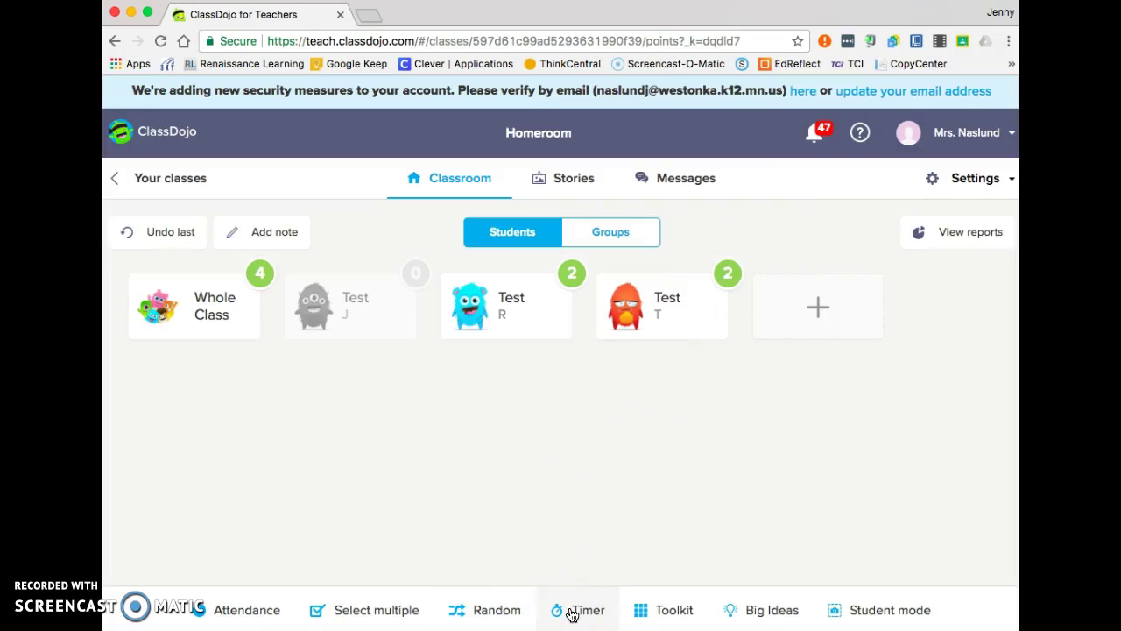
# Examine the classroom tools offered on the Toolkit information page, and return to the class with the Toolkit introduction closed.
pyautogui.click(669, 613)
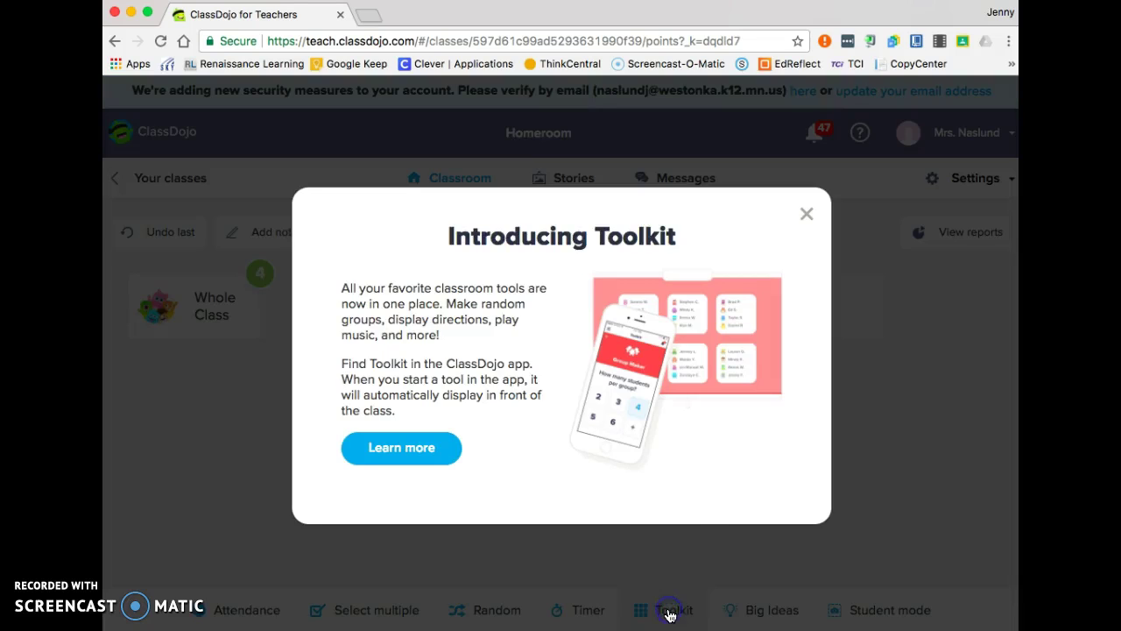
pyautogui.click(410, 448)
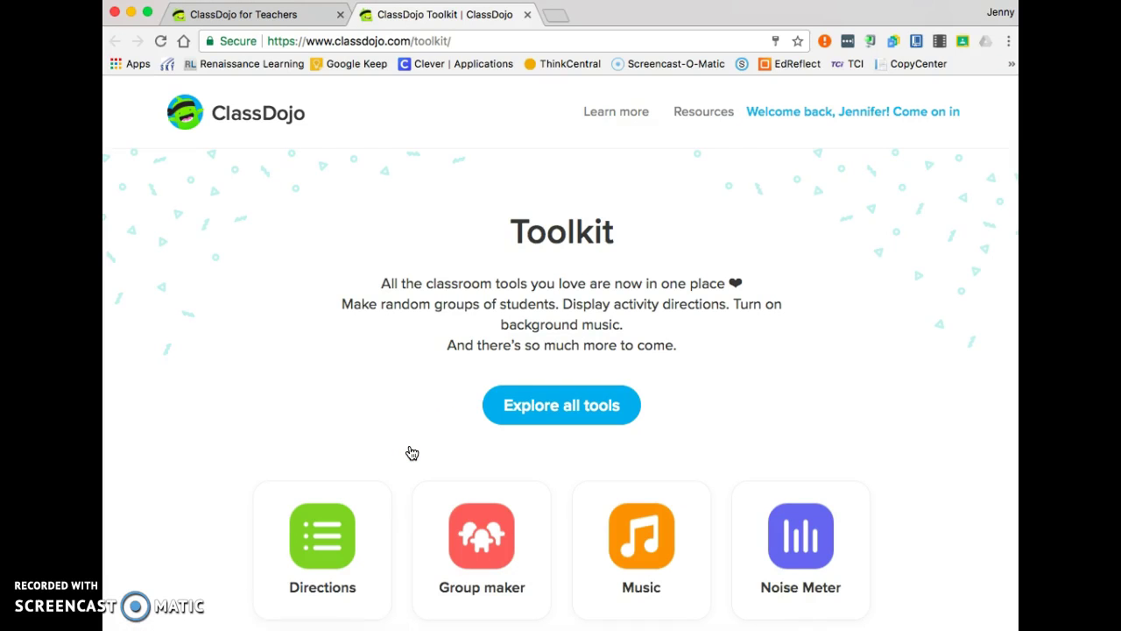
pyautogui.scroll(-5, 345, 451)
pyautogui.click(353, 400)
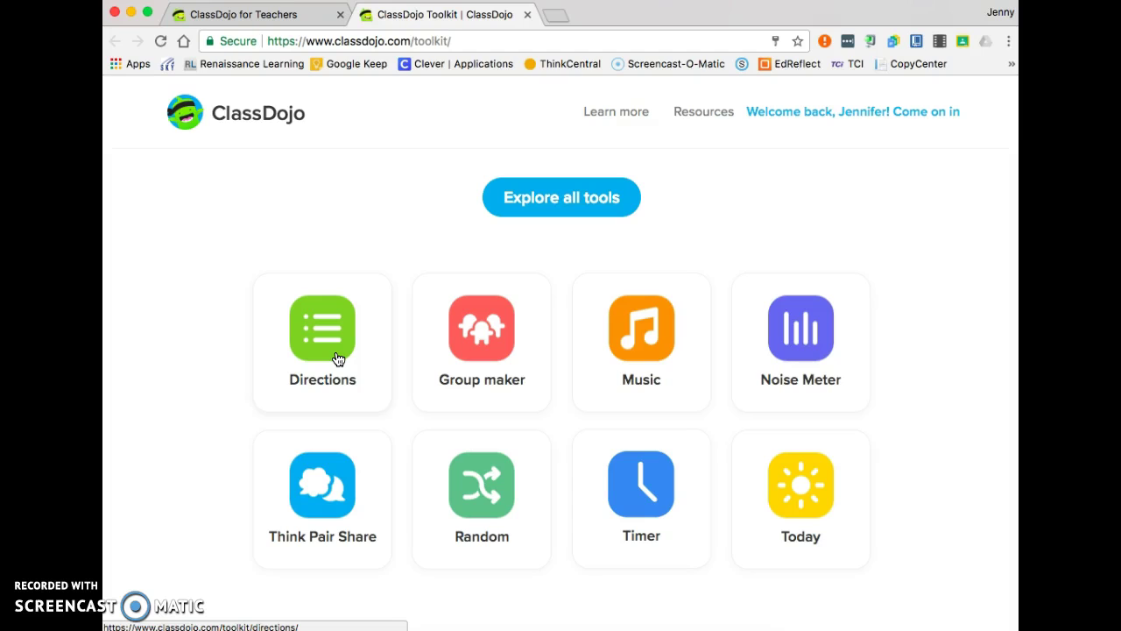
pyautogui.click(458, 347)
pyautogui.click(495, 298)
pyautogui.click(814, 322)
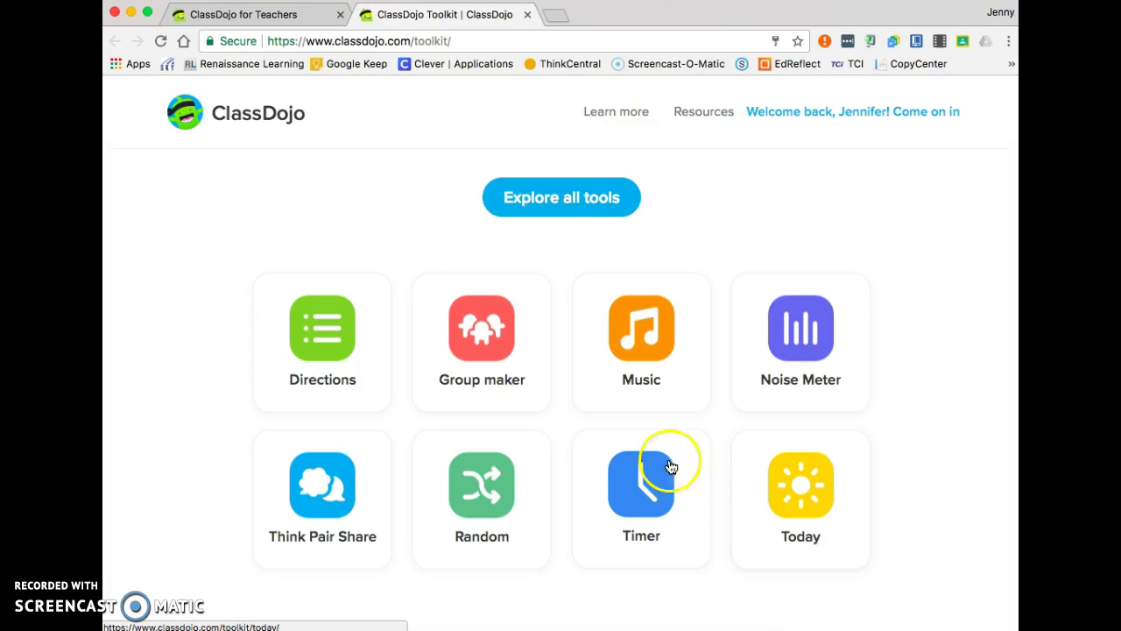
pyautogui.click(317, 18)
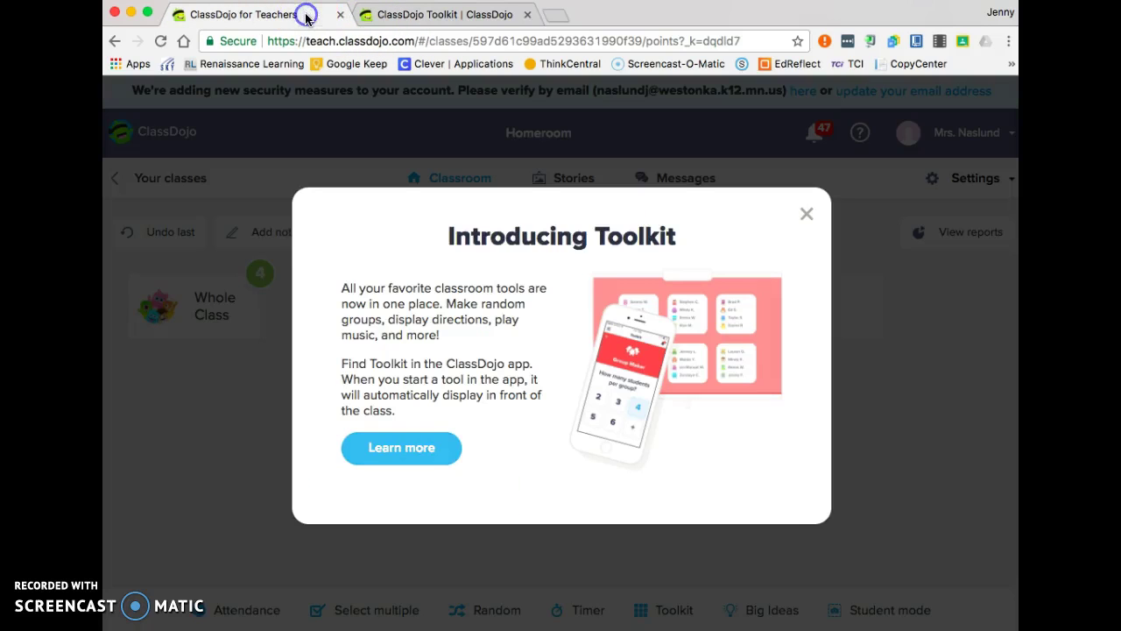
pyautogui.click(806, 214)
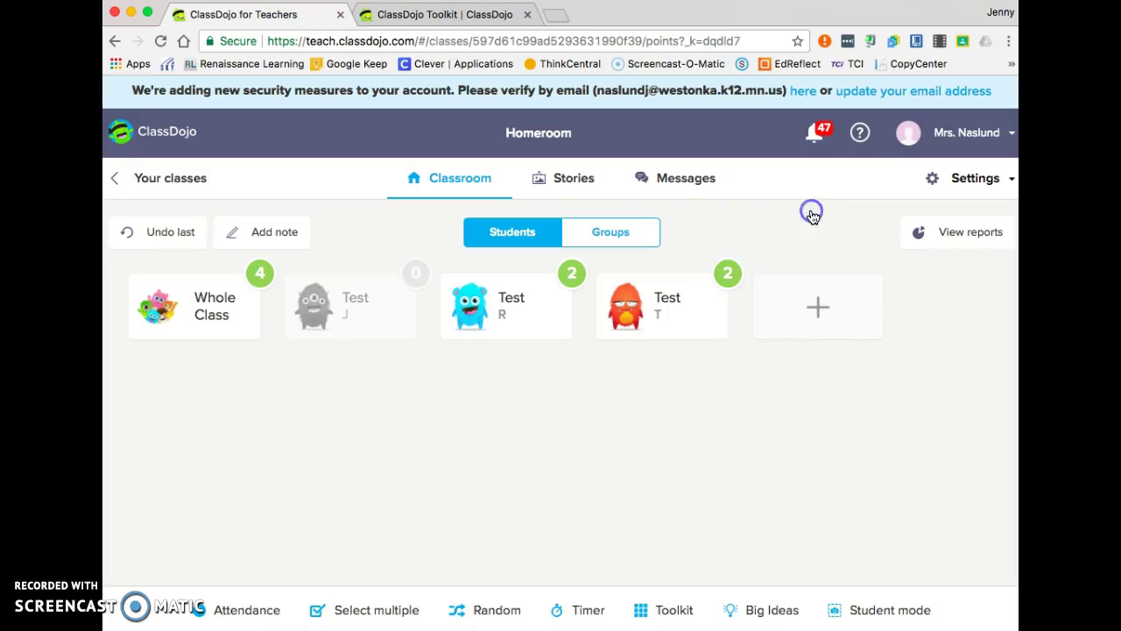
# Open the Big Ideas site and examine its social and emotional learning topics.
pyautogui.click(775, 610)
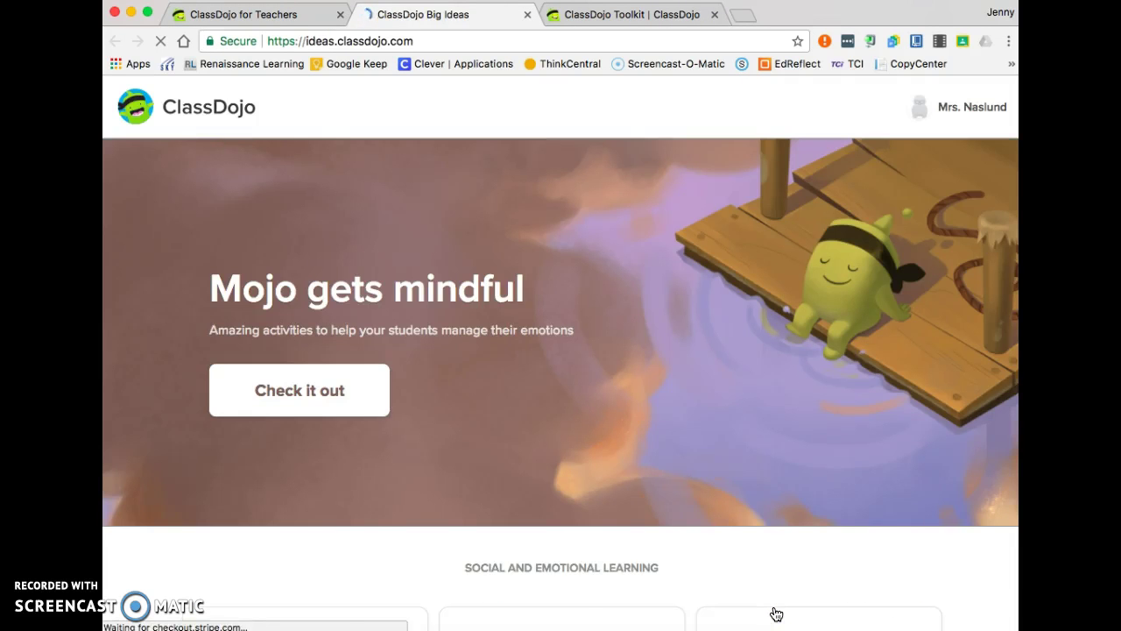
pyautogui.scroll(-5, 777, 614)
pyautogui.click(744, 603)
pyautogui.scroll(-3, 719, 587)
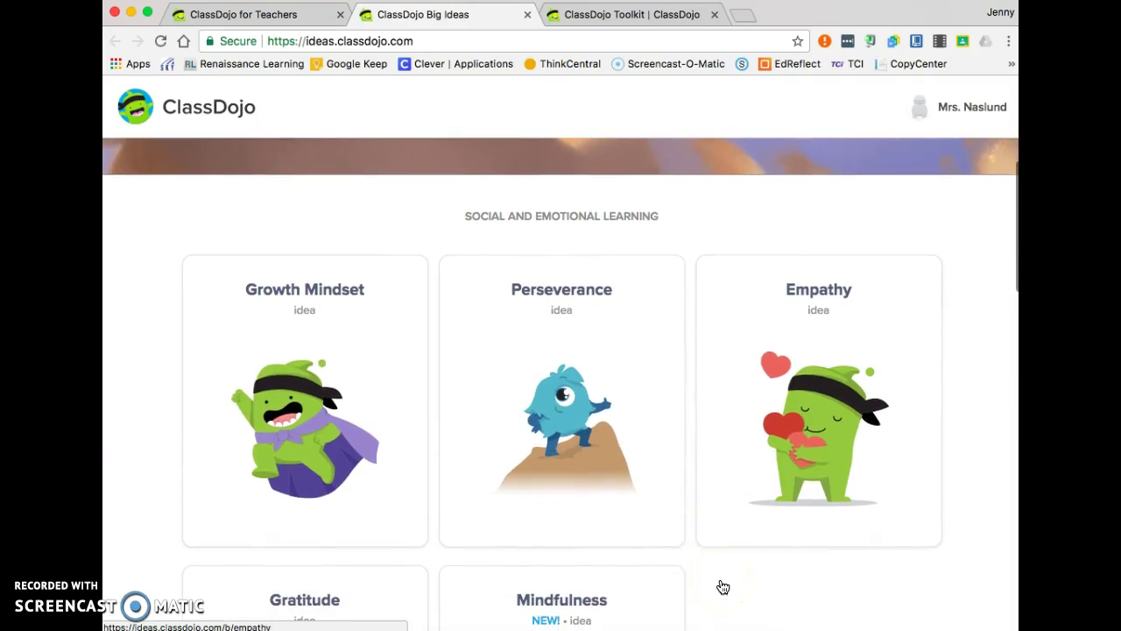
pyautogui.scroll(-3, 763, 456)
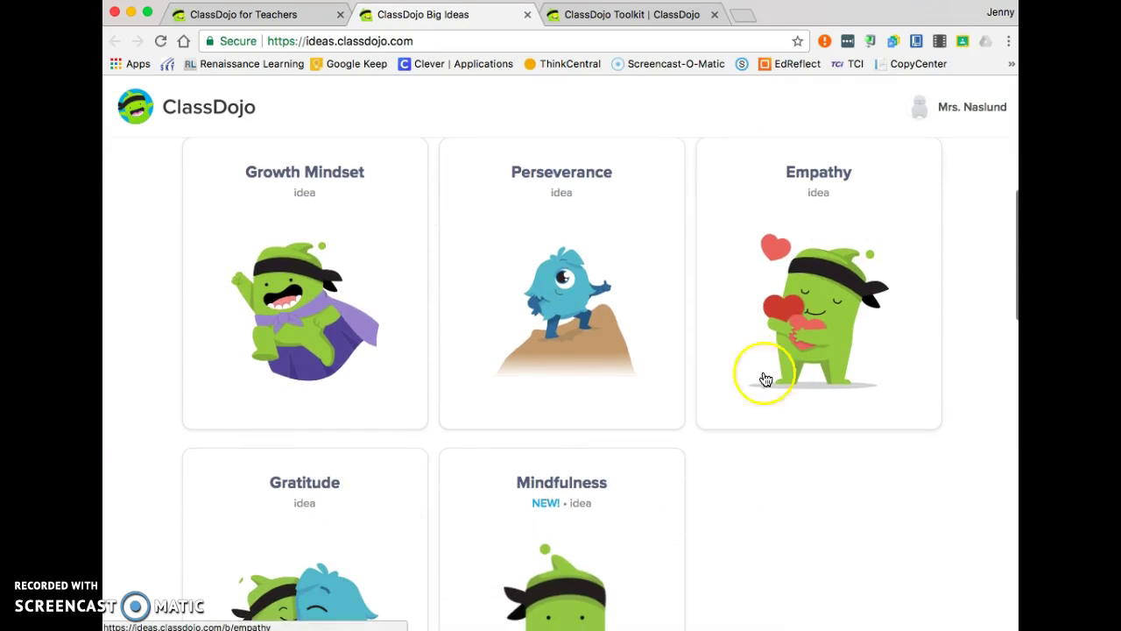
pyautogui.scroll(2, 624, 363)
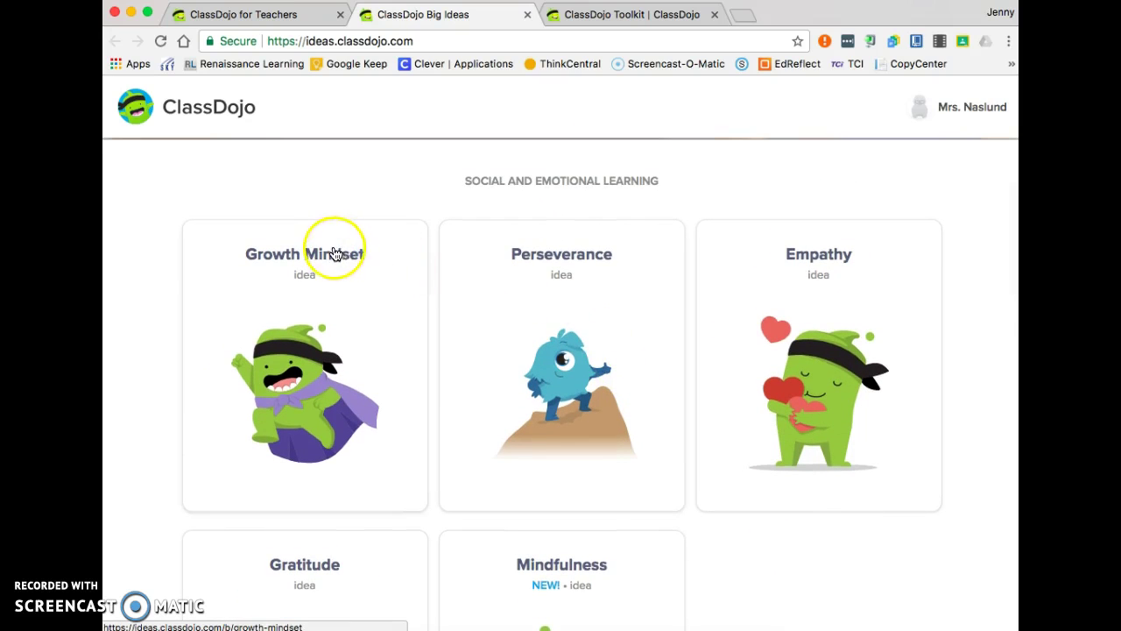
# Browse the Growth Mindset videos and activities, and return to the class with the Big Ideas page and activity dialog closed.
pyautogui.click(332, 258)
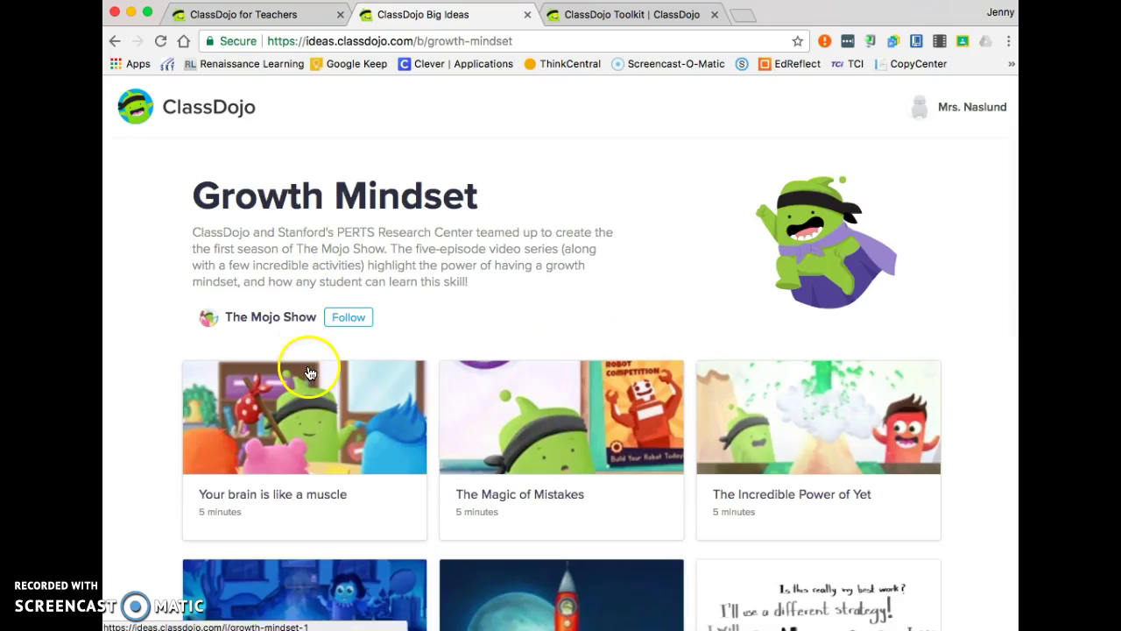
pyautogui.scroll(-2, 307, 366)
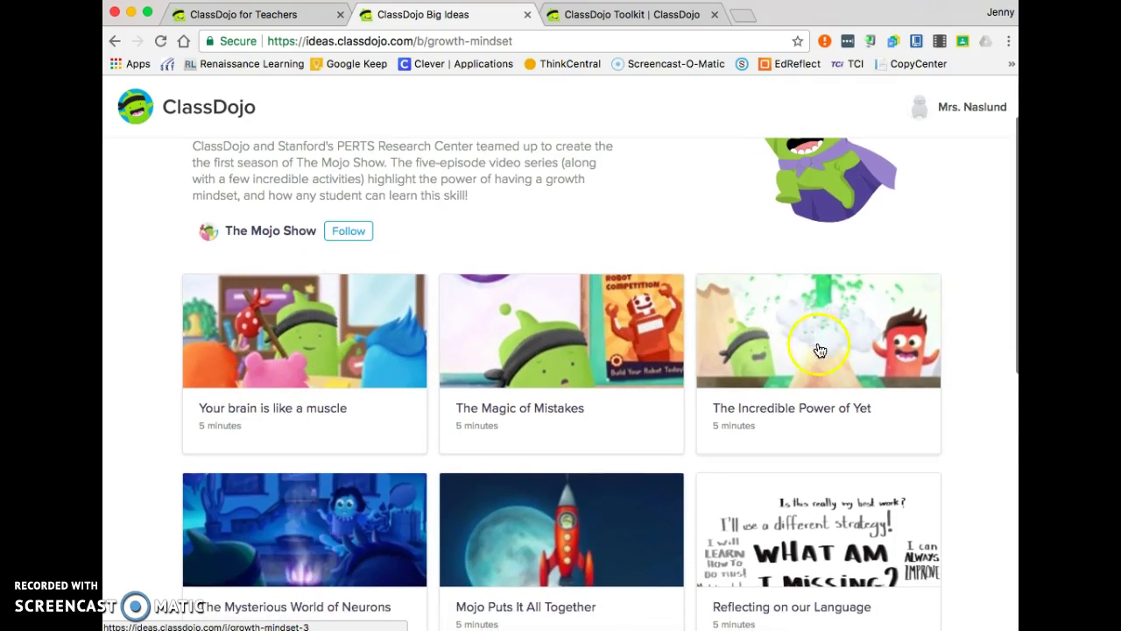
pyautogui.scroll(-4, 813, 413)
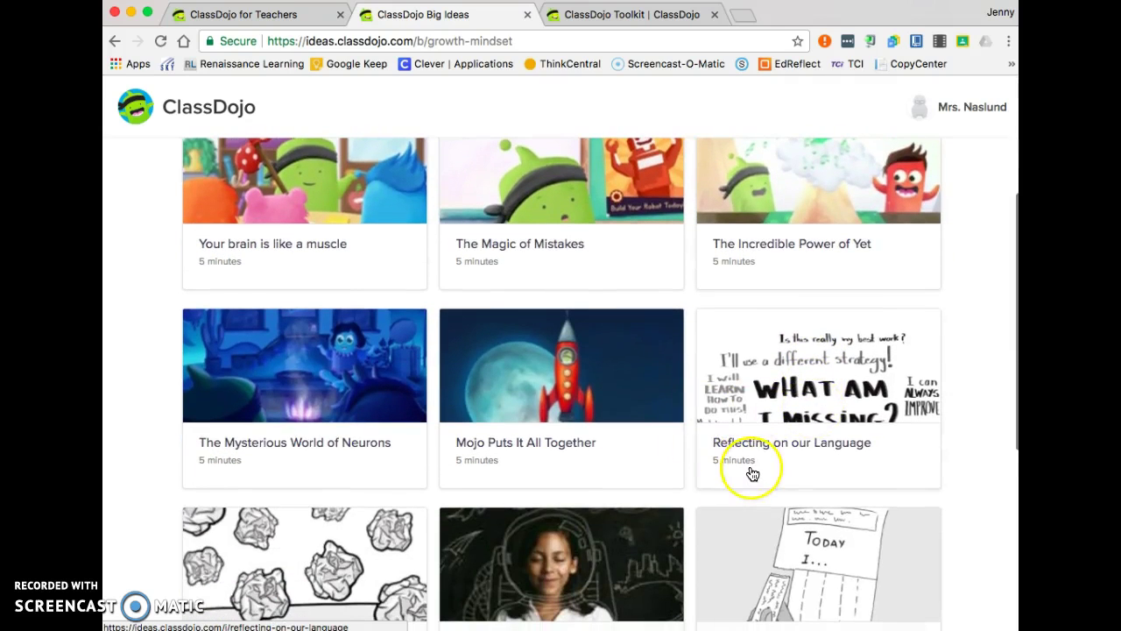
pyautogui.scroll(-3, 751, 473)
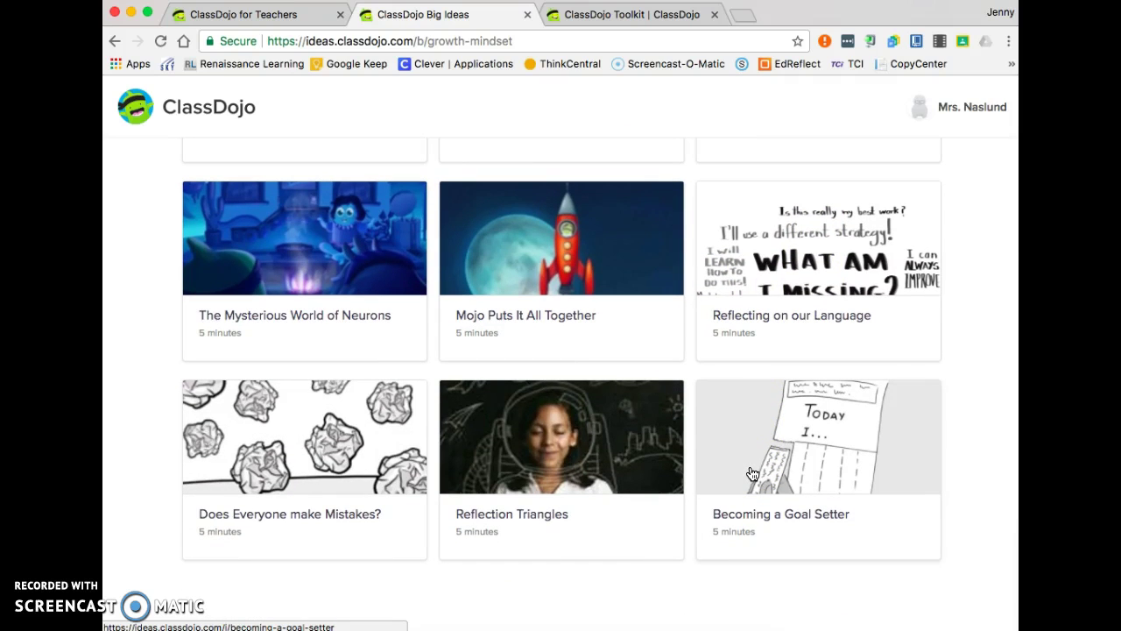
pyautogui.click(797, 441)
pyautogui.scroll(9, 797, 442)
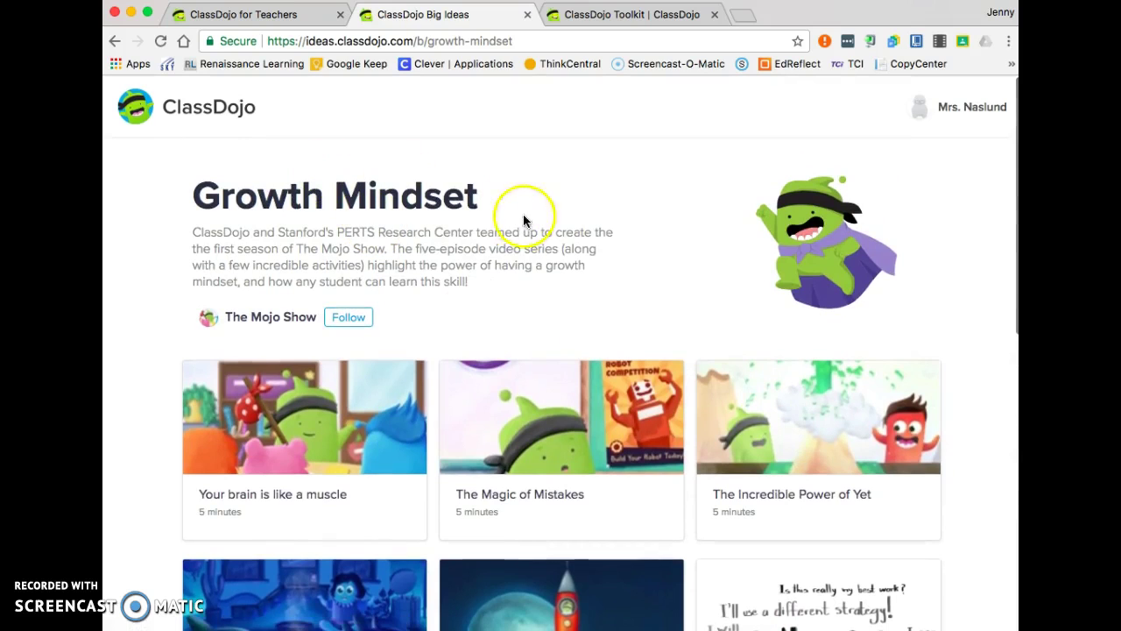
pyautogui.click(528, 14)
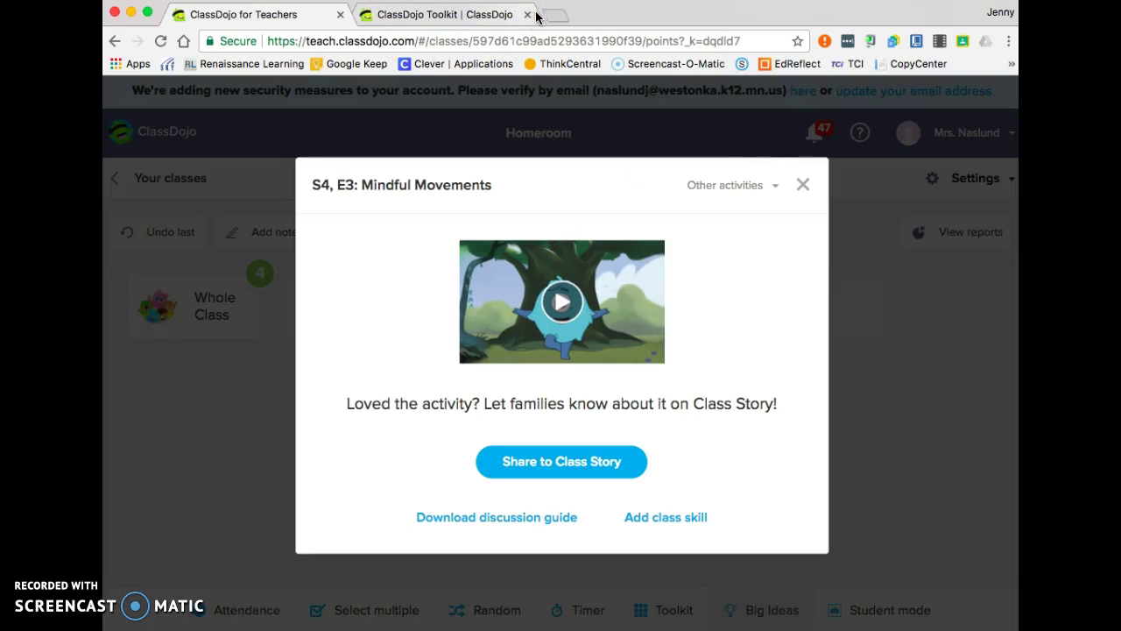
pyautogui.click(803, 184)
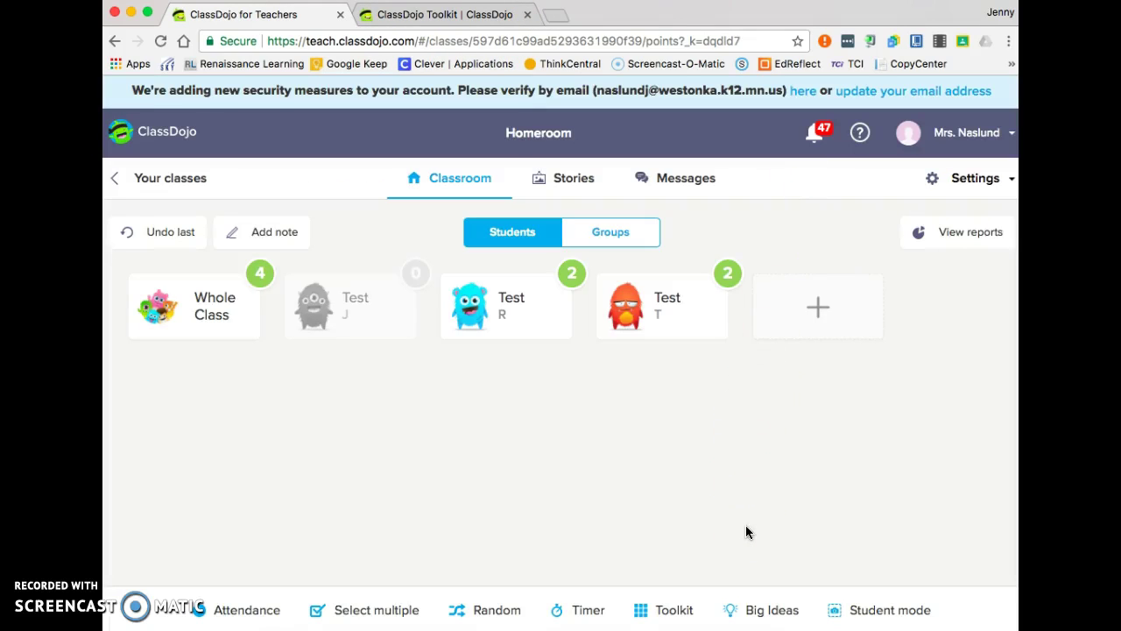
# View the class's Stories and parent Messages pages, and return to the Classroom page.
pyautogui.click(565, 183)
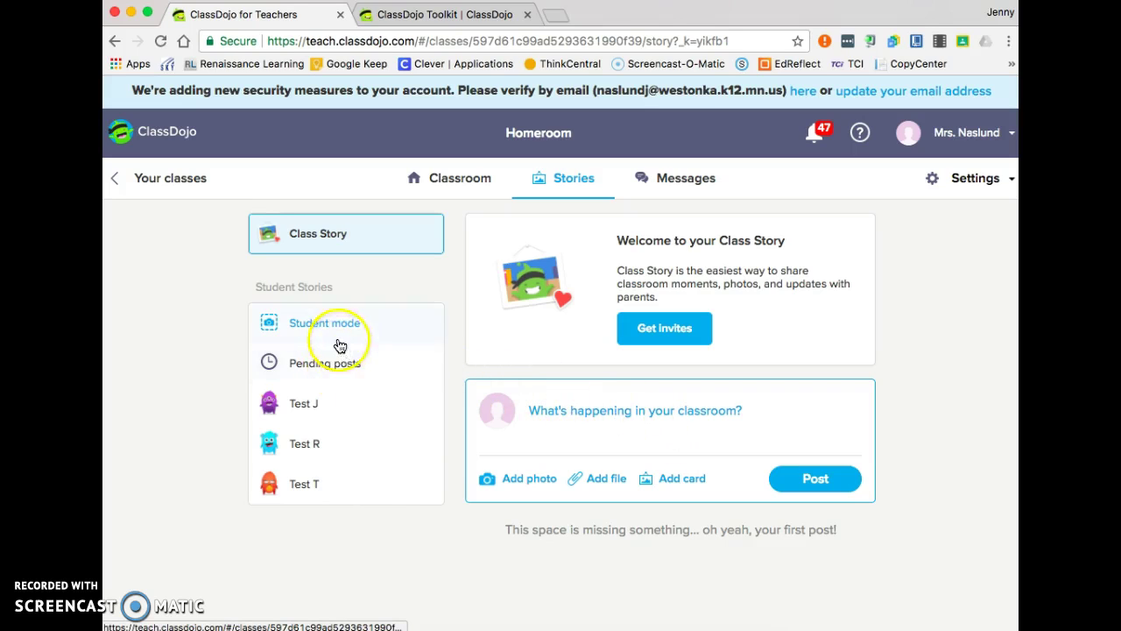
pyautogui.click(672, 182)
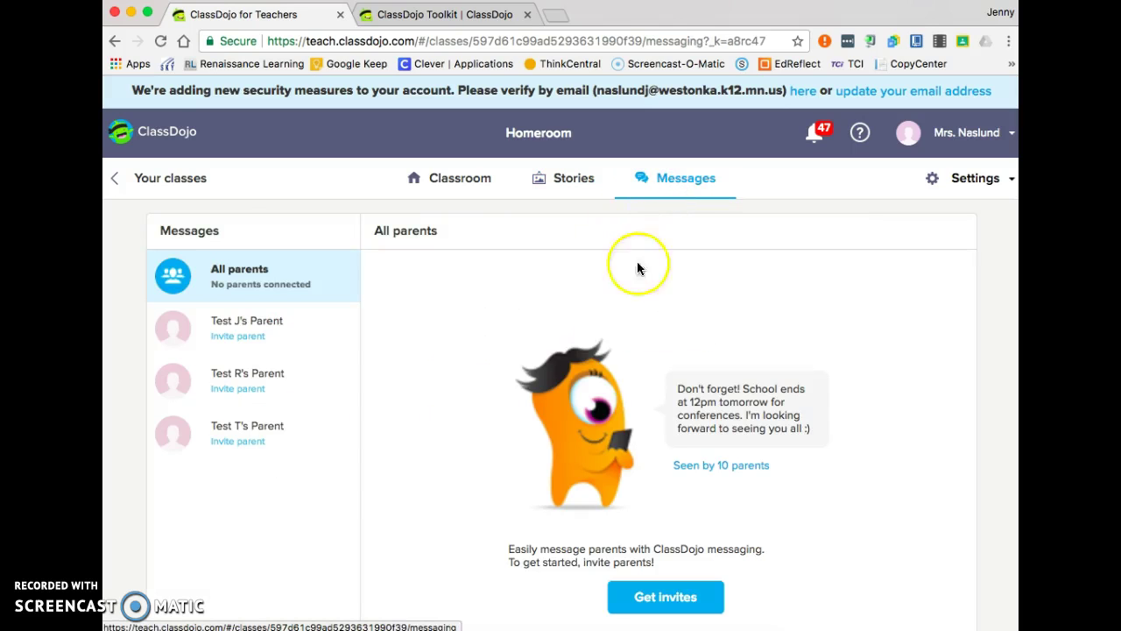
pyautogui.scroll(-1, 615, 385)
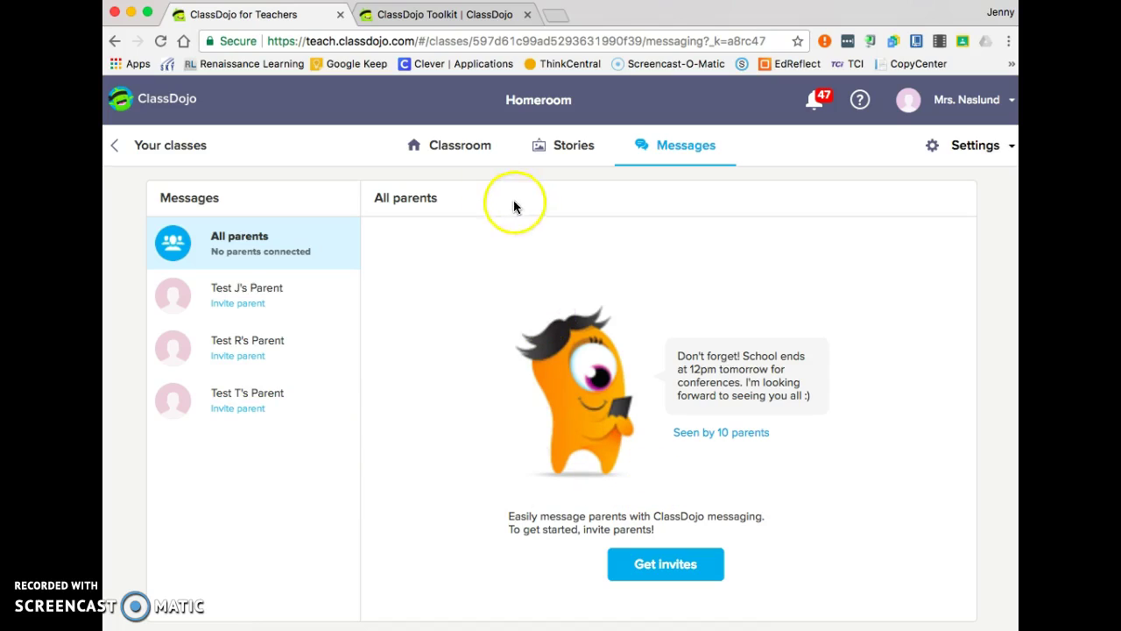
pyautogui.click(453, 149)
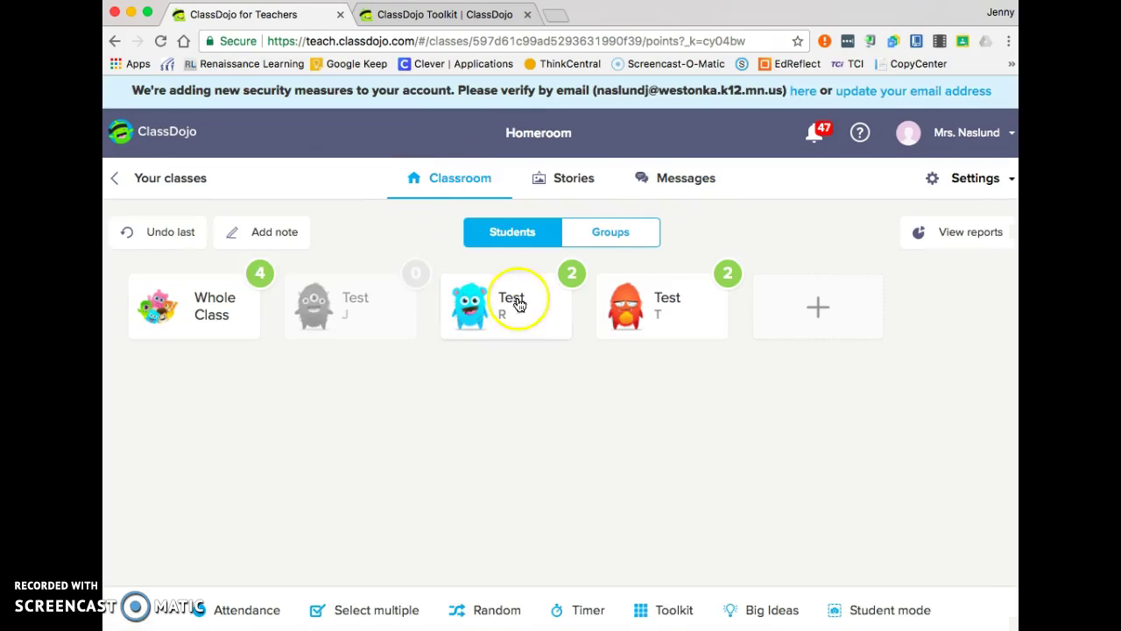